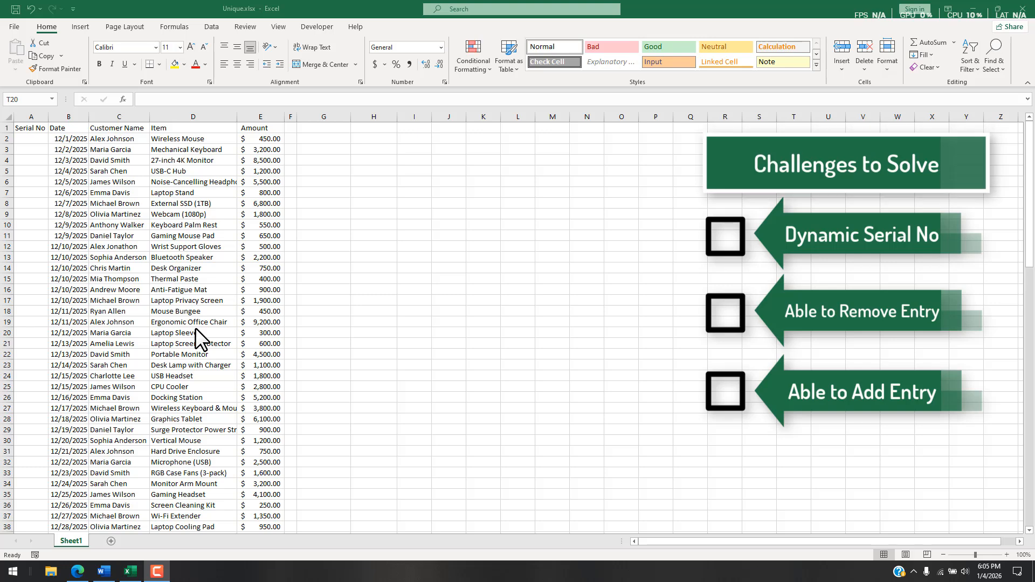
# Step: Convert the sales data range A1:E105 into a table with headers, named Table1
pyautogui.click(93, 259)
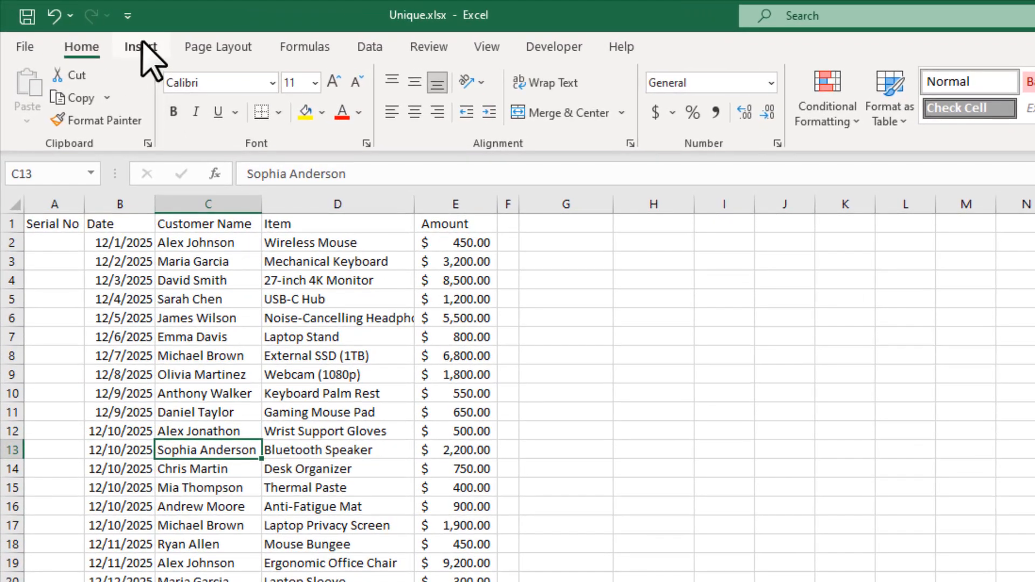
pyautogui.click(141, 47)
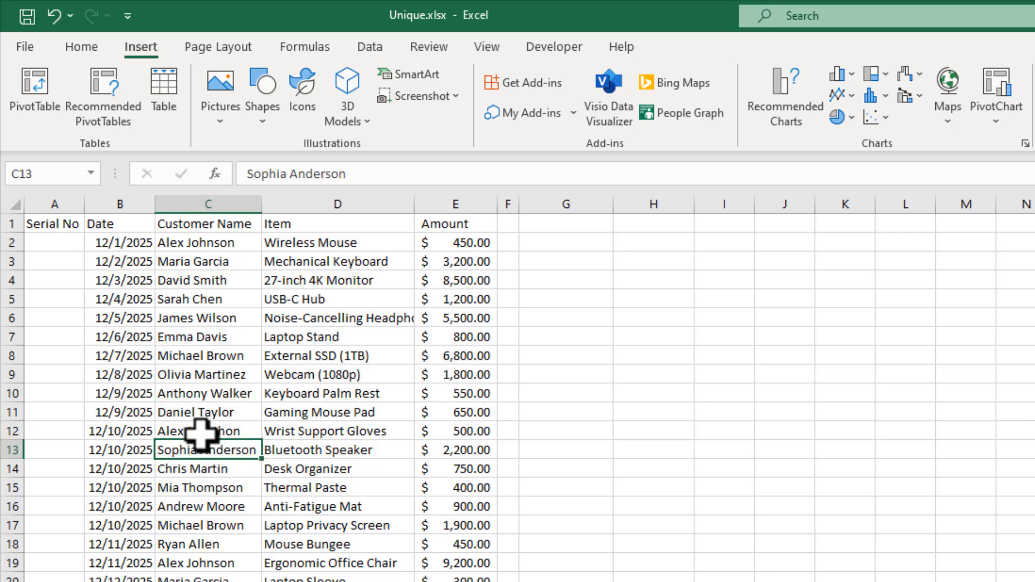
pyautogui.hotkey('ctrl', 'a')
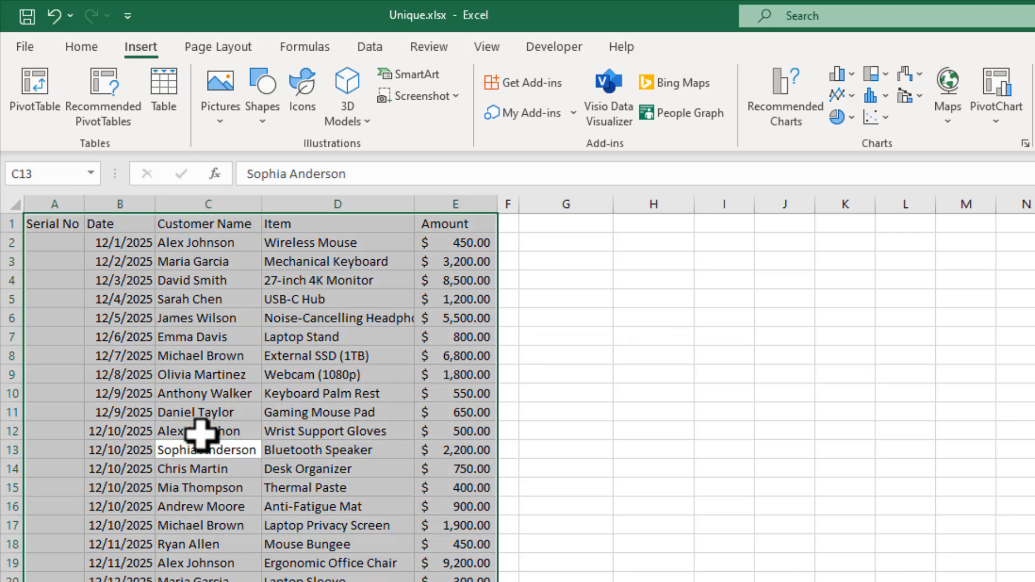
pyautogui.hotkey('ctrl', 't')
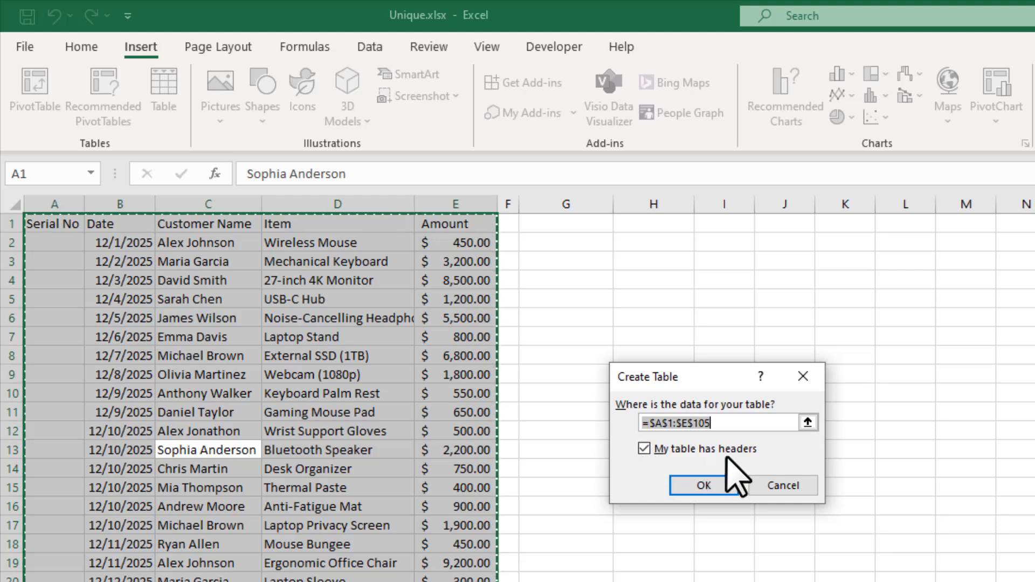
pyautogui.click(703, 486)
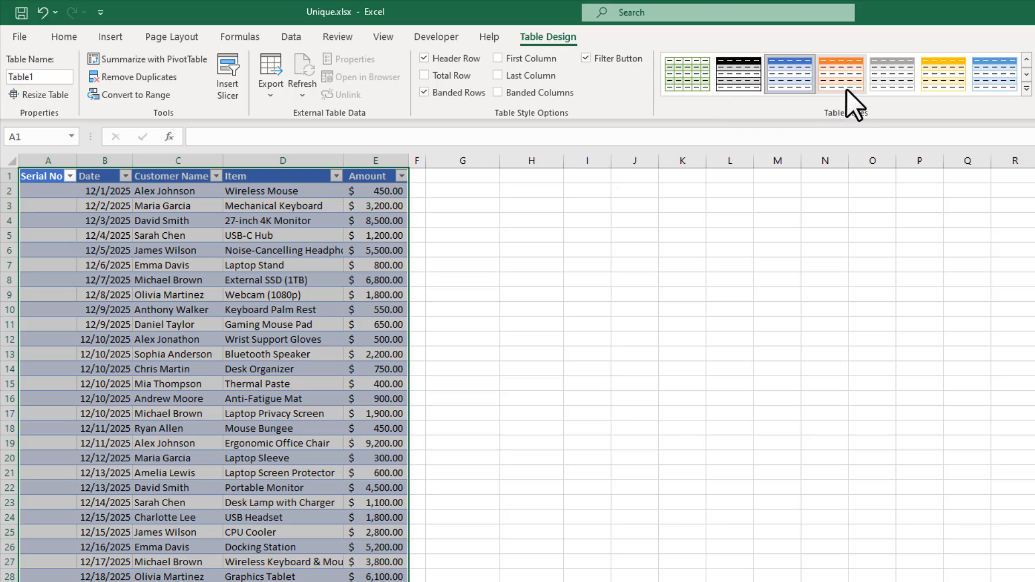
# Step: Apply the gray banded table style to Table1 and select cell A2
pyautogui.click(884, 78)
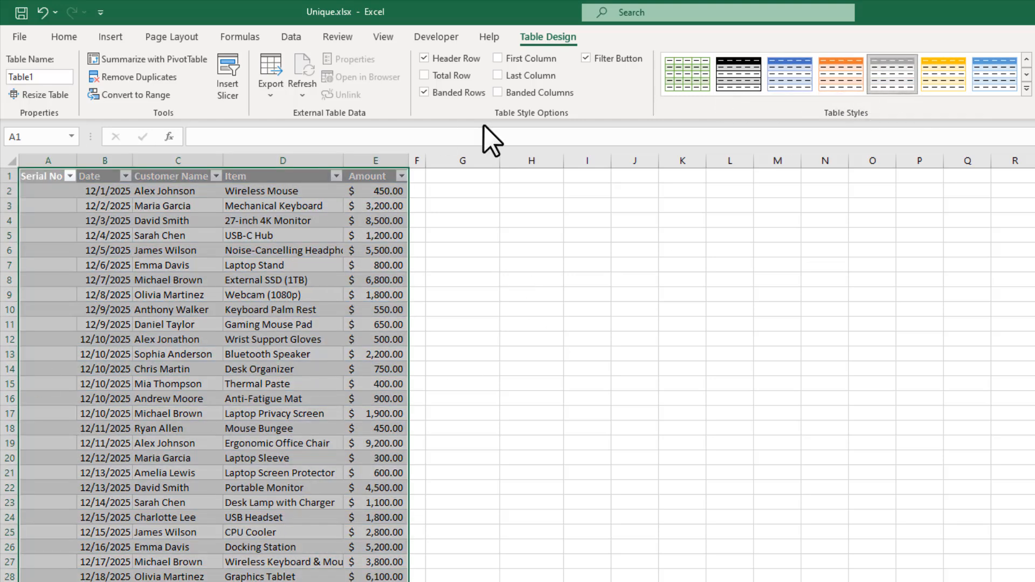
pyautogui.click(366, 251)
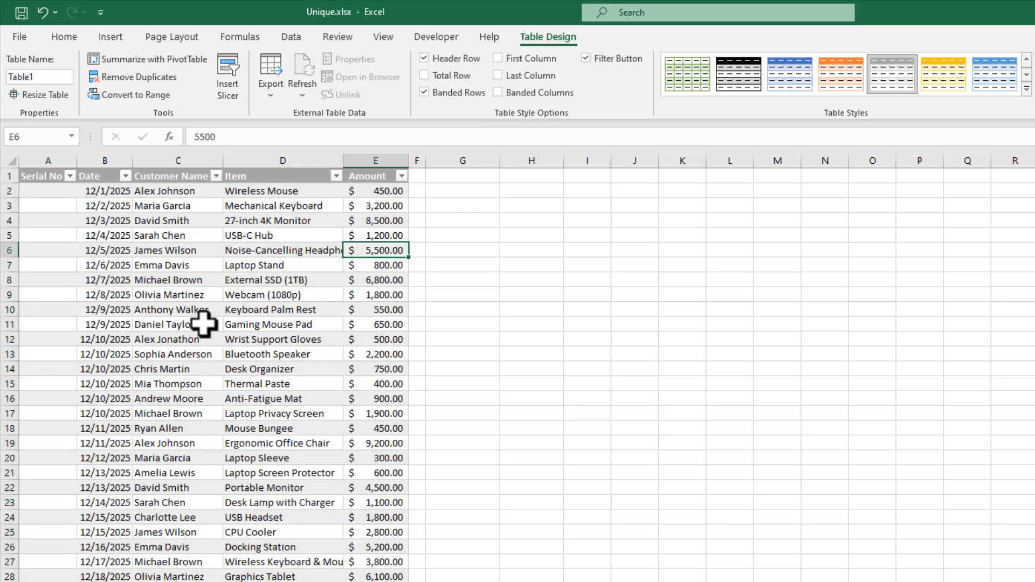
pyautogui.click(46, 195)
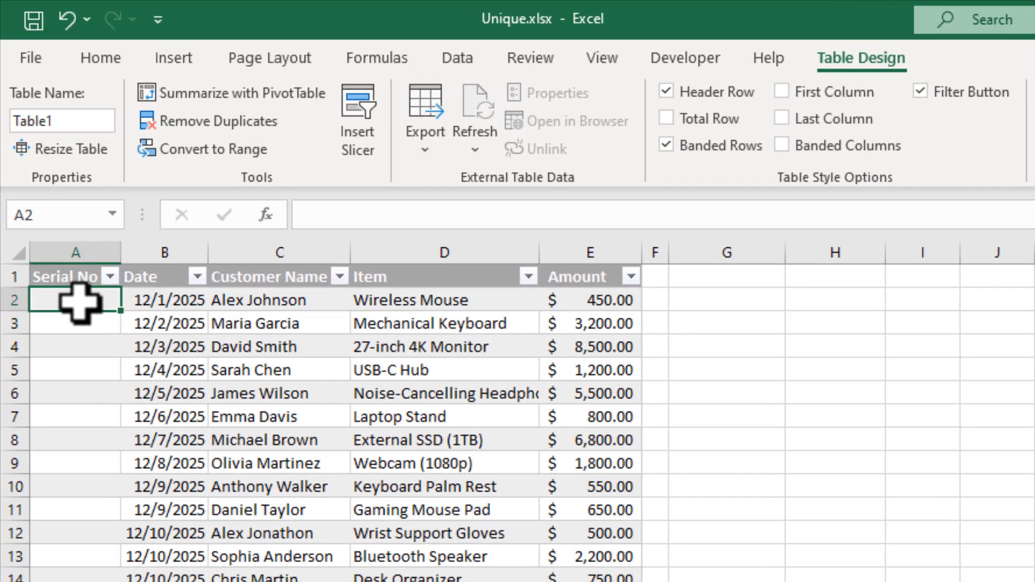
# Step: In A2, begin the formula =ROWS($A$2: with the starting cell anchored absolutely
pyautogui.write('=Rows')
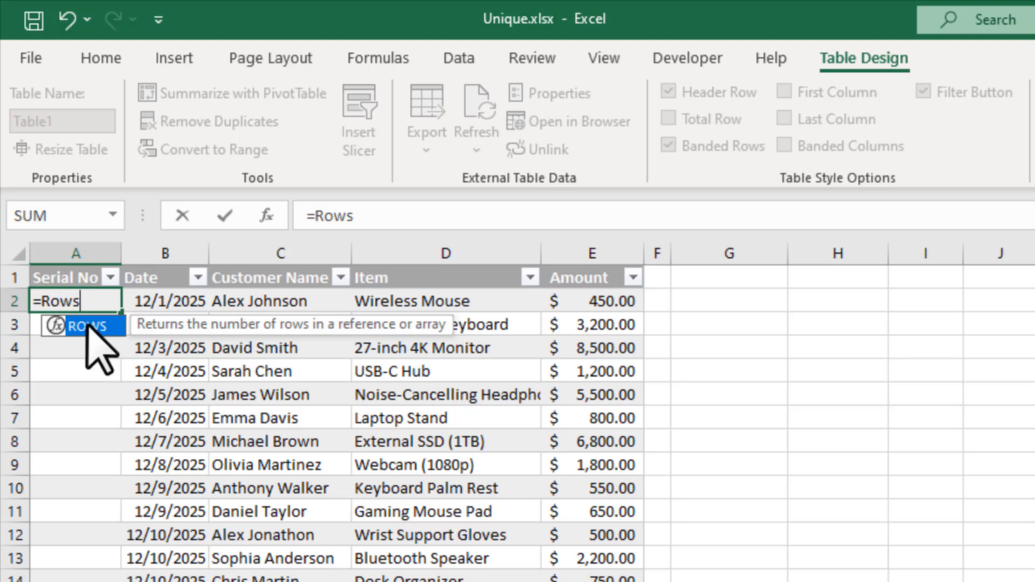
pyautogui.doubleClick(89, 326)
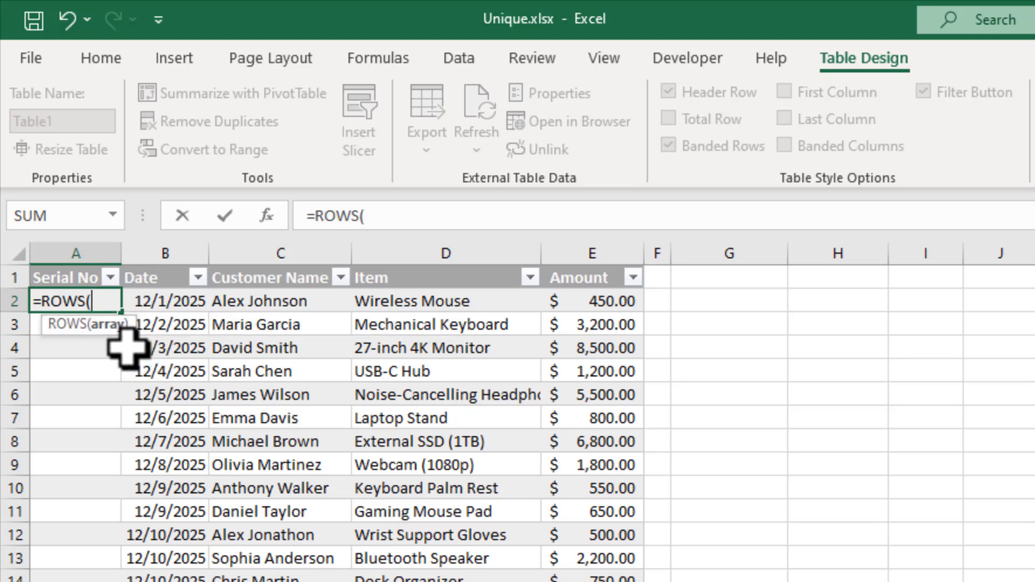
pyautogui.write('A2')
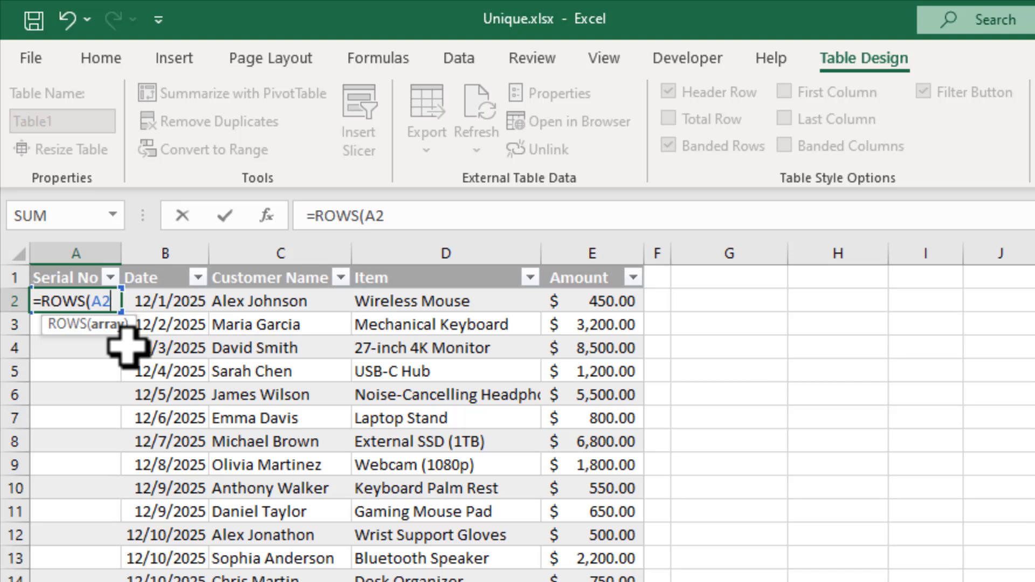
pyautogui.press('F4')
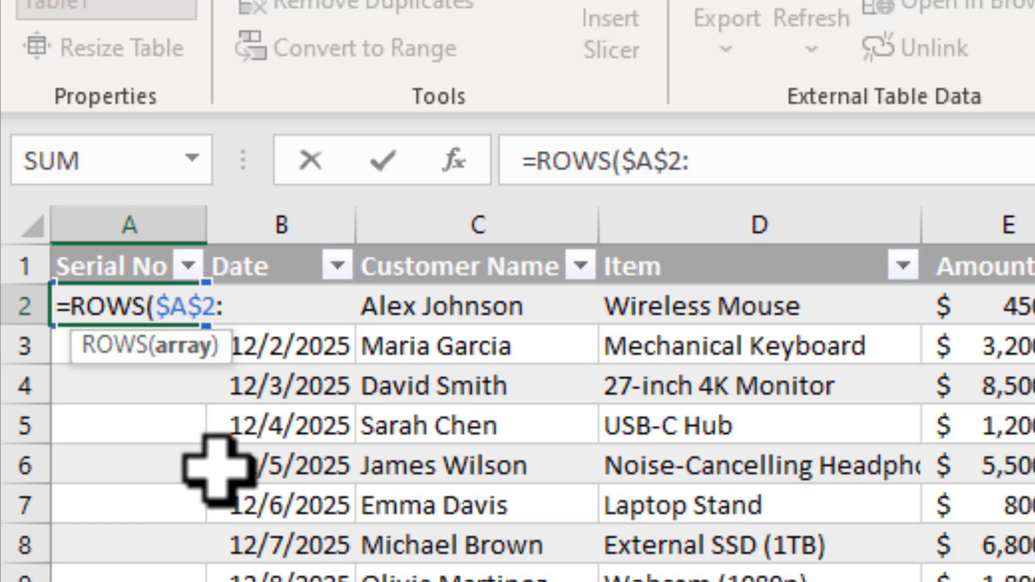
# Step: Finish the formula as =ROWS($A$2:[@[Serial No]]) so Serial No fills with 1, 2, 3…
pyautogui.click(436, 308)
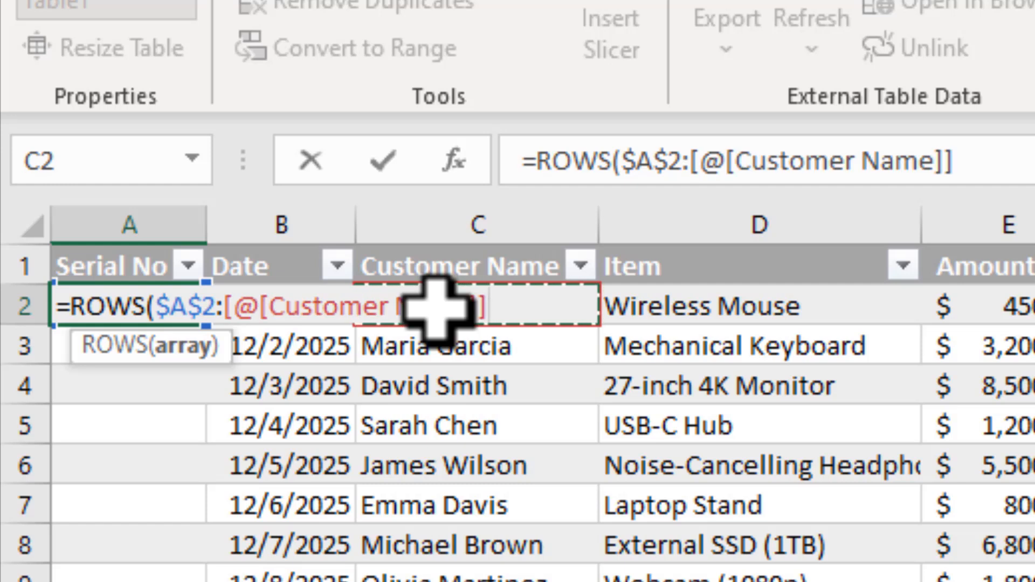
pyautogui.press('Left')
pyautogui.press('Left')
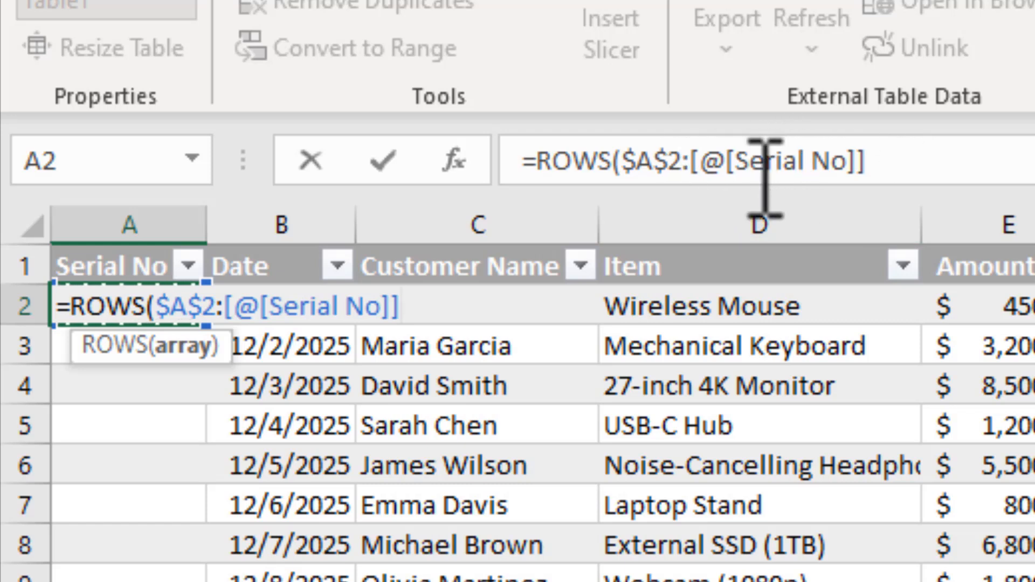
pyautogui.click(978, 156)
pyautogui.write(')')
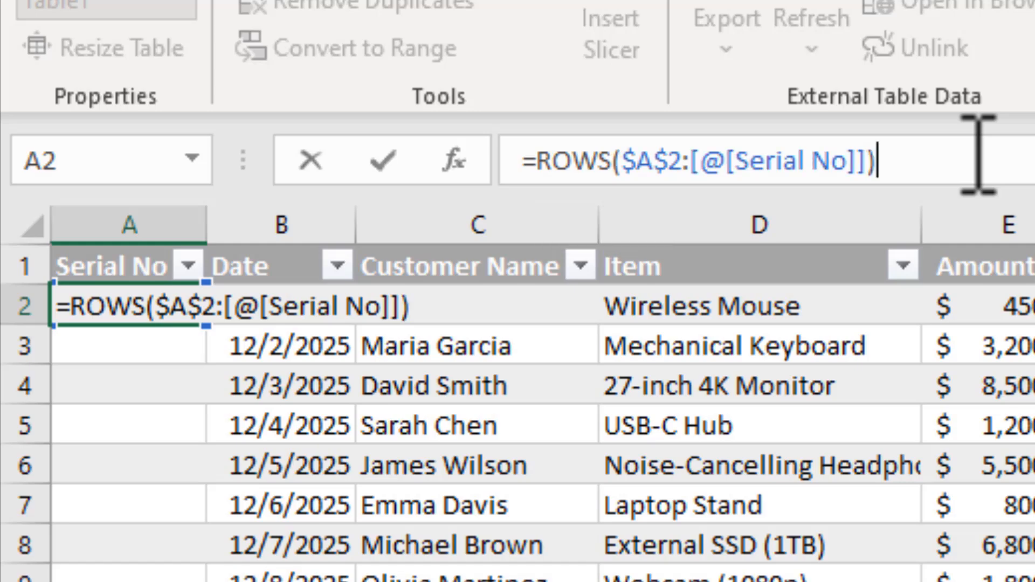
pyautogui.press('Return')
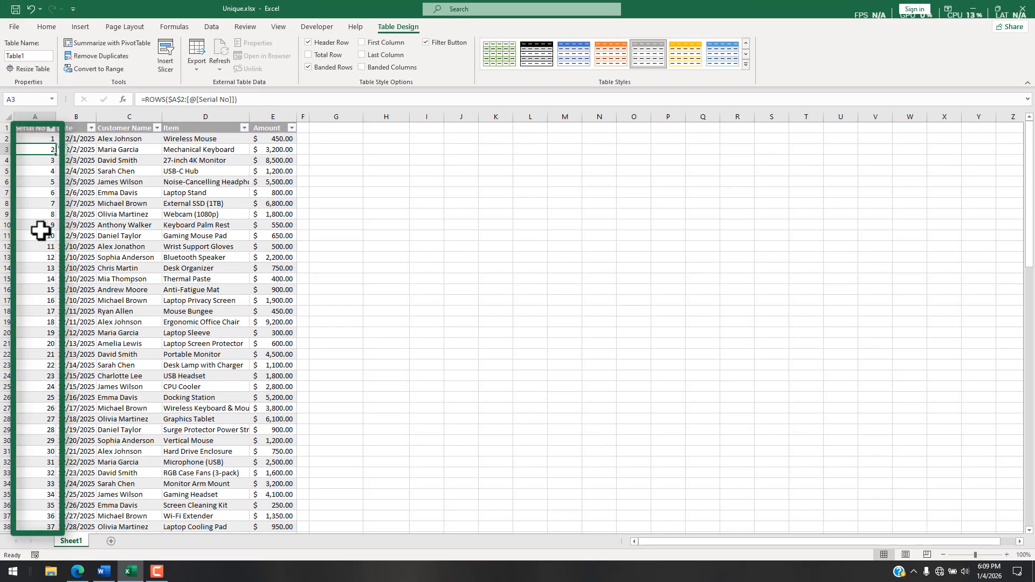
pyautogui.click(35, 137)
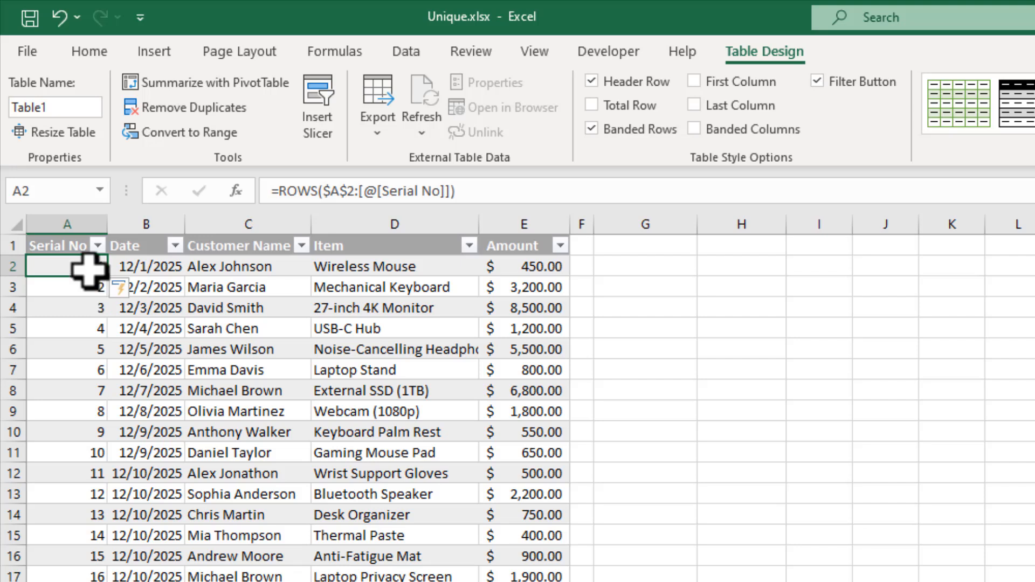
pyautogui.click(55, 556)
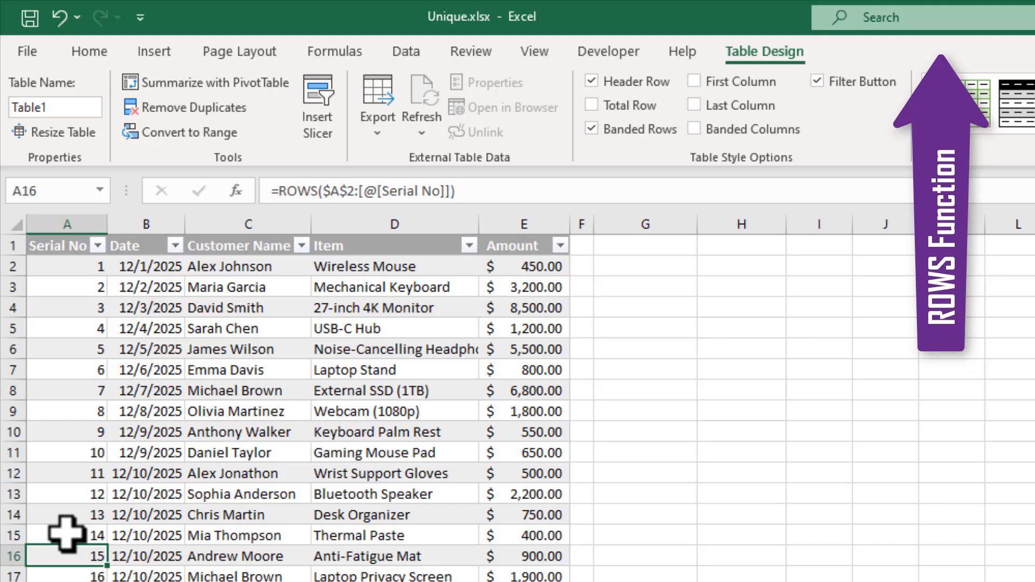
pyautogui.scroll(-3, 66, 534)
pyautogui.scroll(-20, 66, 533)
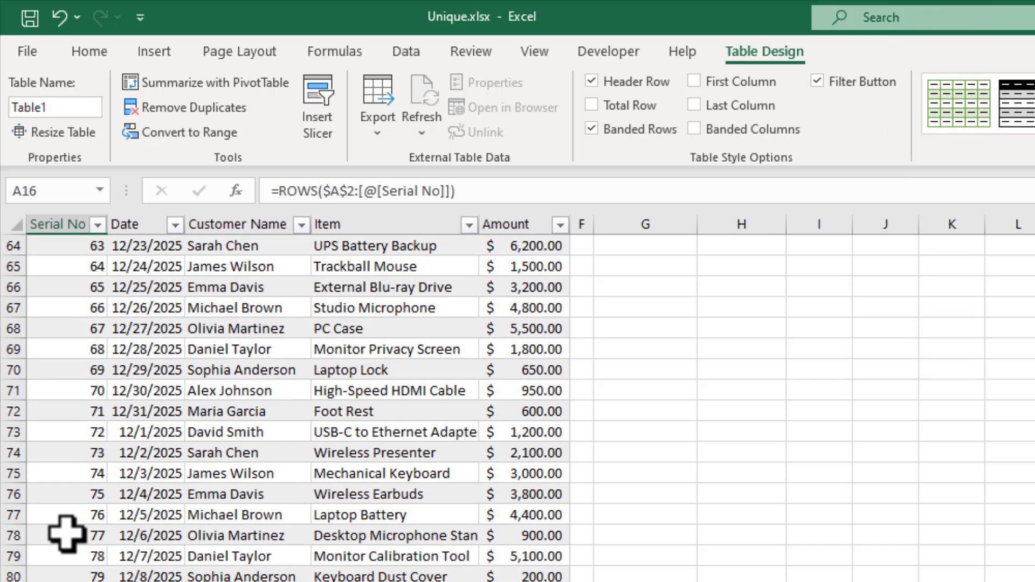
pyautogui.scroll(-3, 66, 534)
pyautogui.click(65, 535)
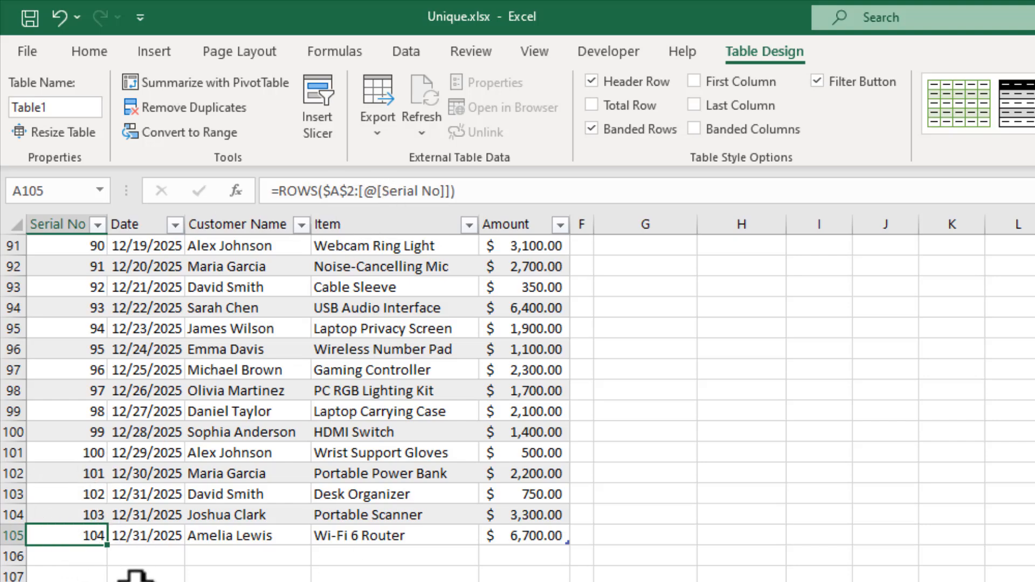
pyautogui.click(136, 559)
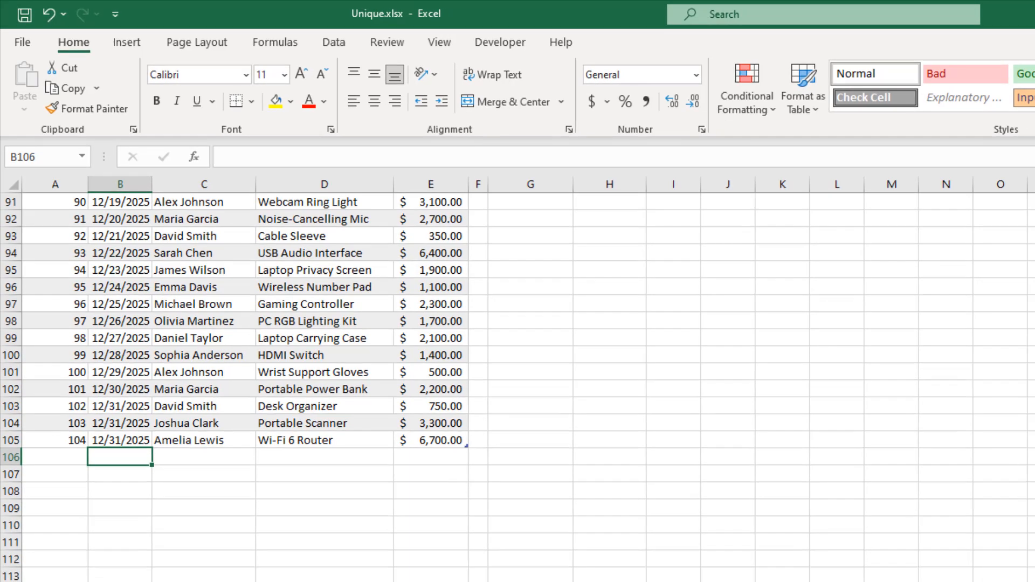
# Step: Enter the date 1/4/2026 in new row 106, which automatically gets serial 105
pyautogui.write('1/4/2026')
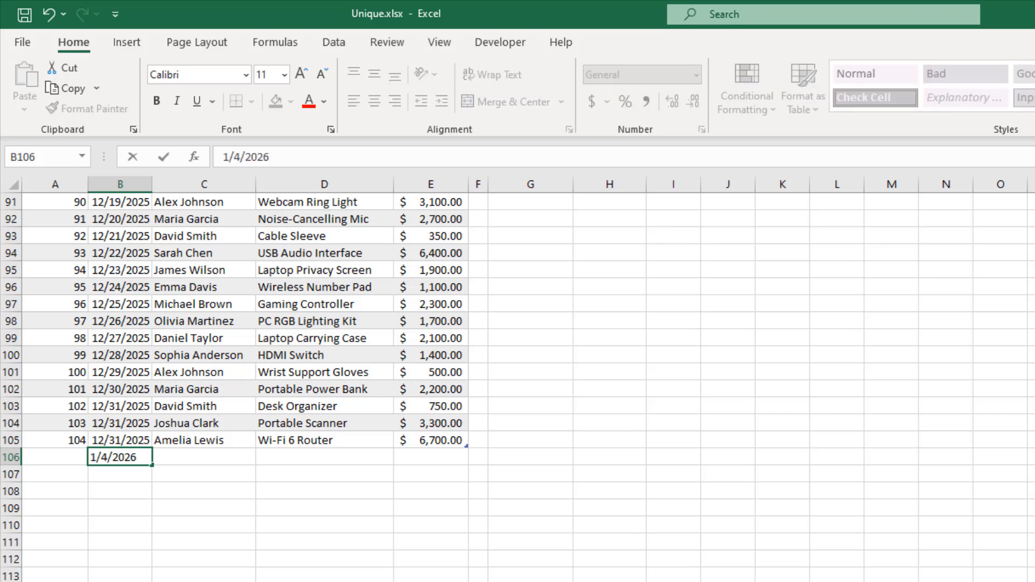
pyautogui.press('Return')
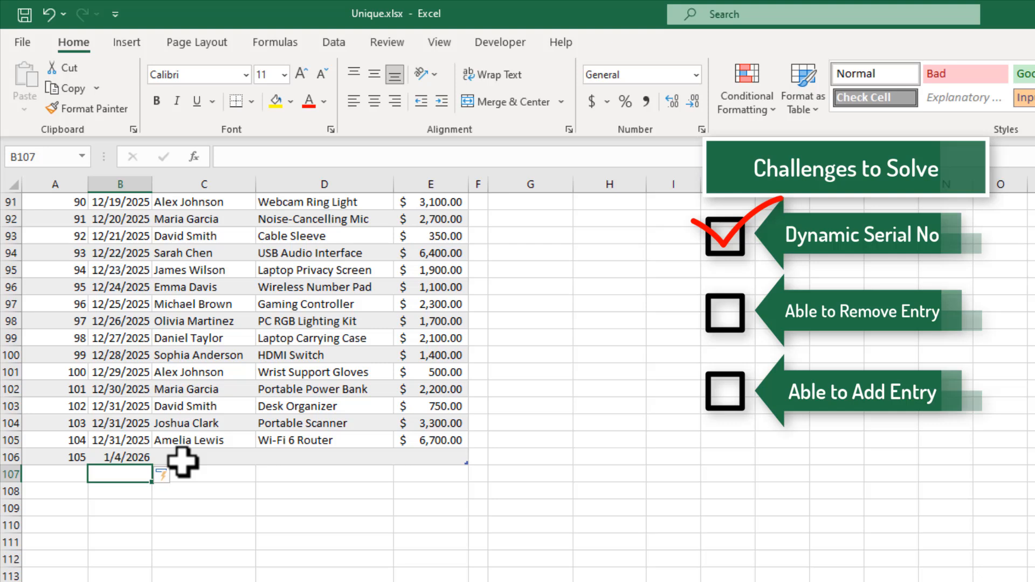
pyautogui.click(62, 459)
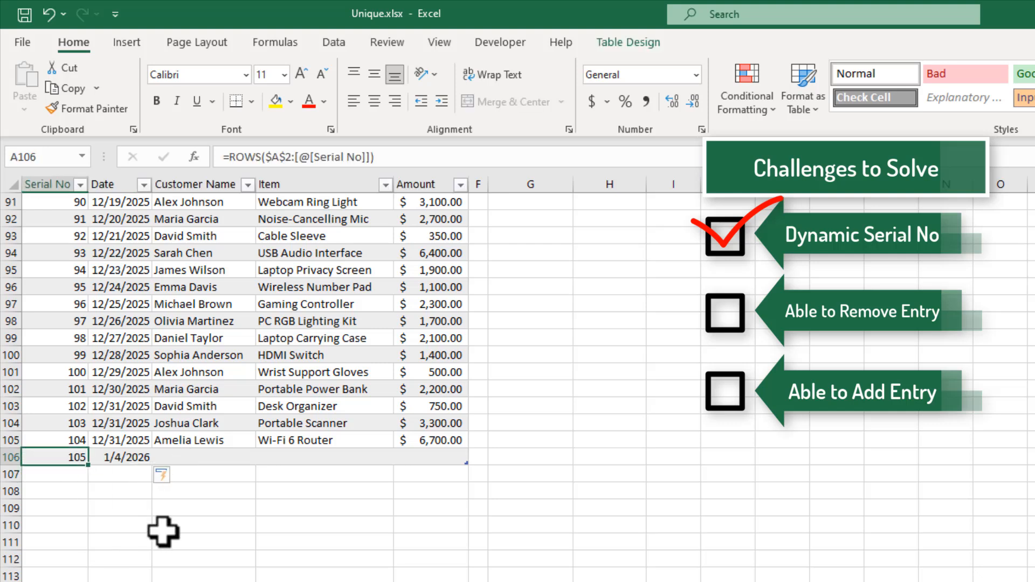
# Step: Fill row 106 with customer Jon, item Wi-Fi 6 Router copied from above, and amount 6700
pyautogui.click(185, 458)
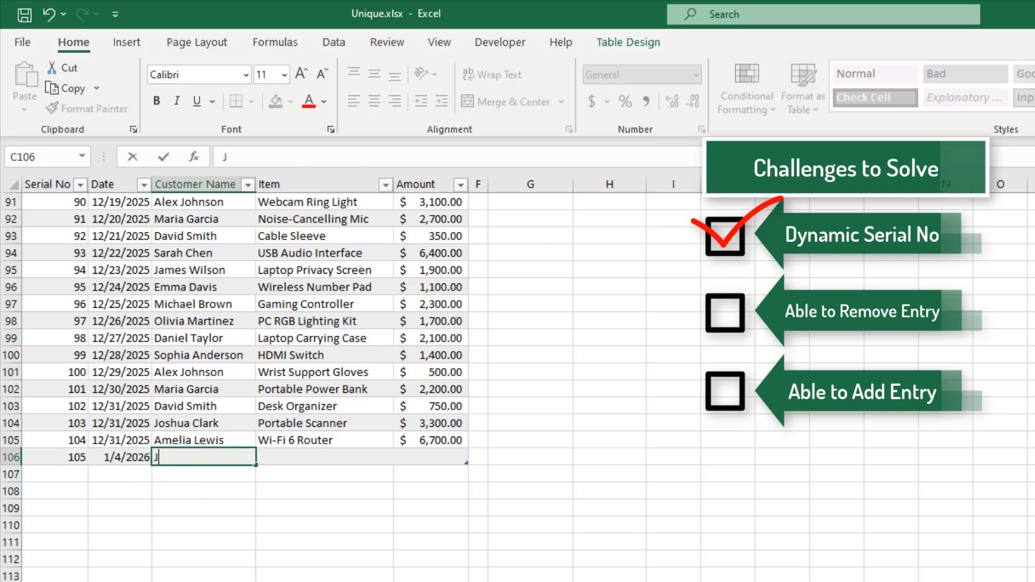
pyautogui.write('Jon')
pyautogui.press('Tab')
pyautogui.click(328, 439)
pyautogui.hotkey('ctrl', 'c')
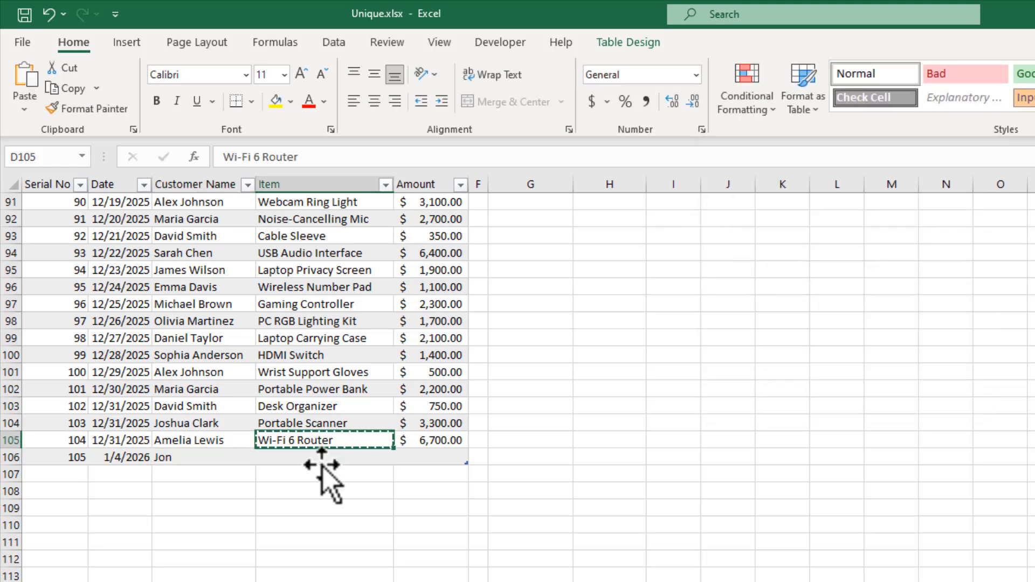
pyautogui.hotkey('ctrl', 'a')
pyautogui.click(305, 458)
pyautogui.hotkey('ctrl', 'v')
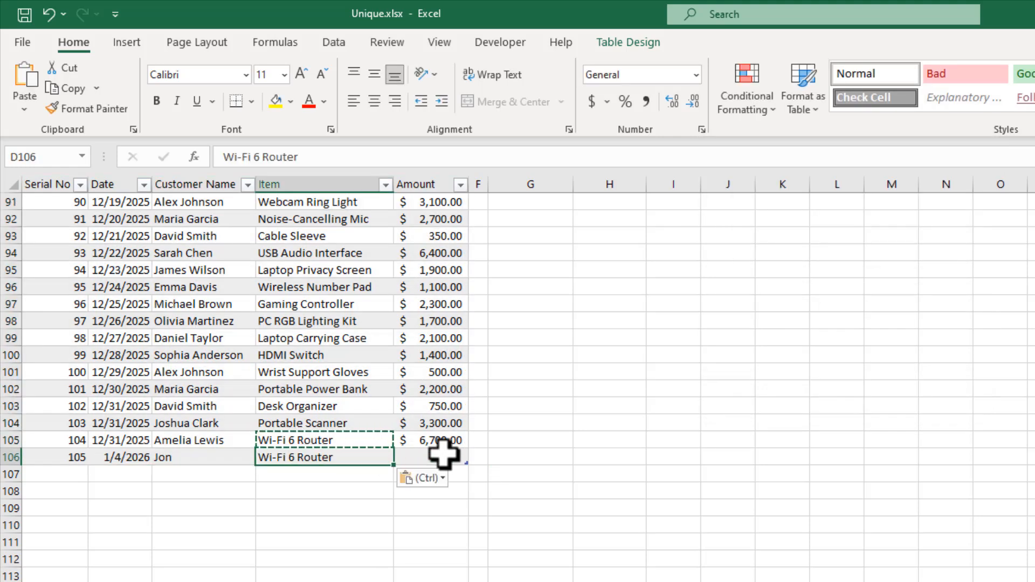
pyautogui.click(422, 456)
pyautogui.write('6700')
pyautogui.press('Return')
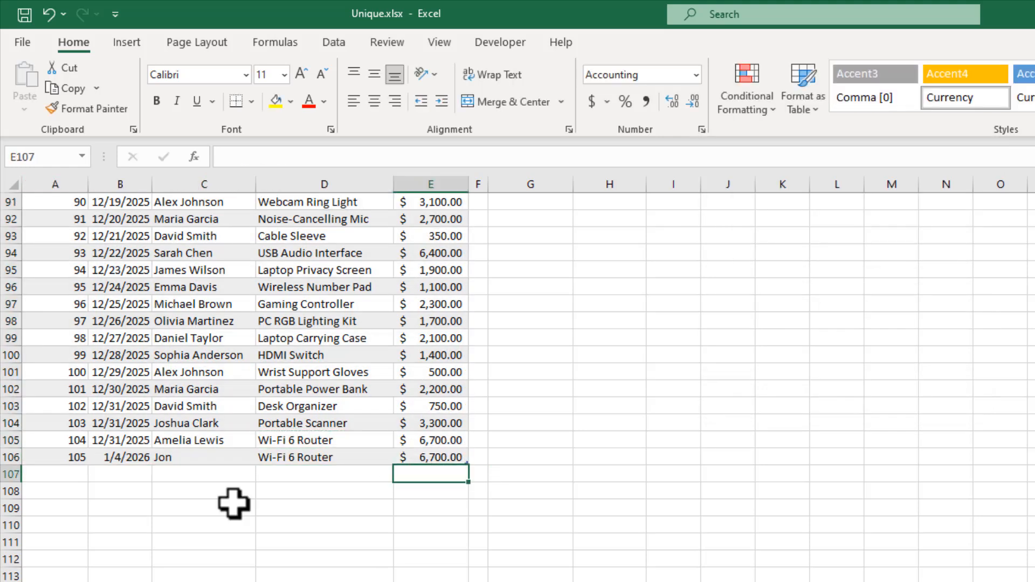
# Step: Put today's date 1/4/2026 in B107, extending the table with serial 106
pyautogui.click(131, 474)
pyautogui.hotkey('ctrl', ';')
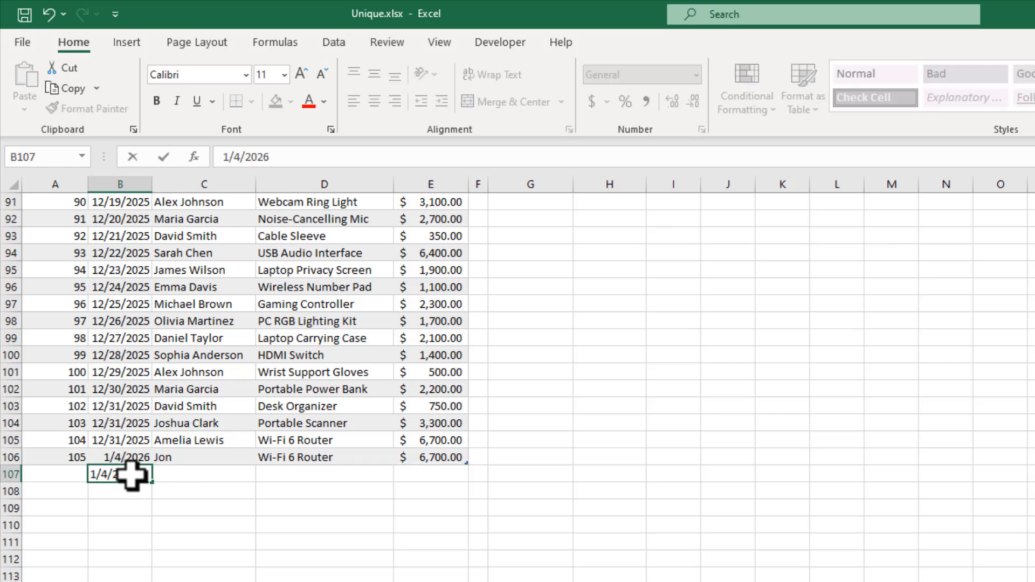
pyautogui.press('Return')
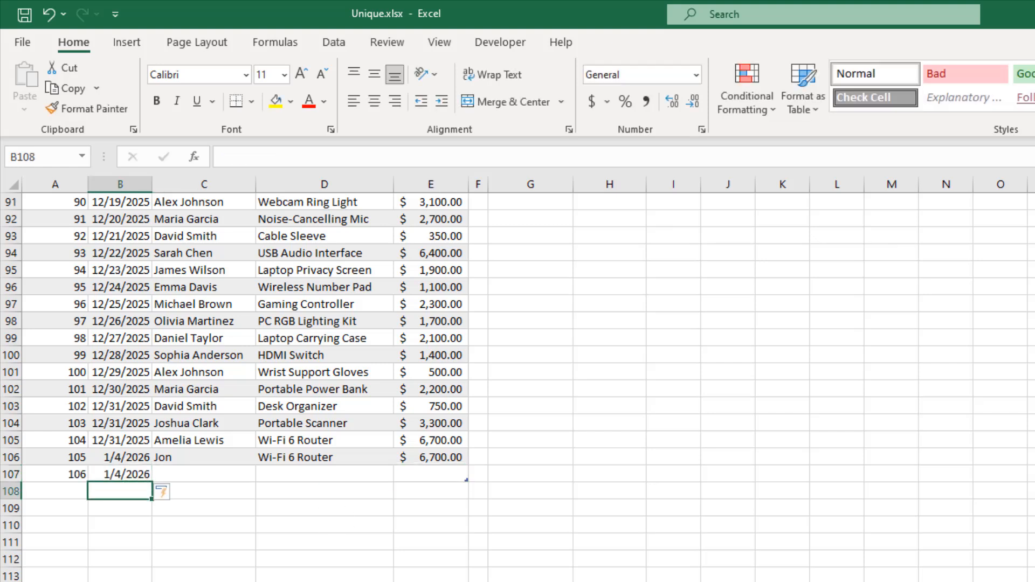
pyautogui.click(8, 253)
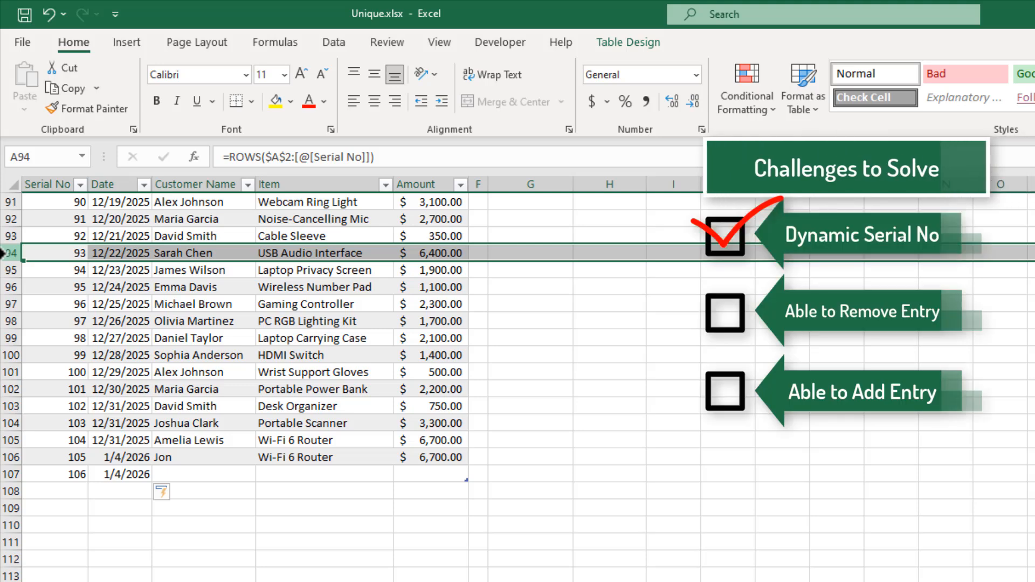
pyautogui.rightClick(3, 253)
pyautogui.click(27, 416)
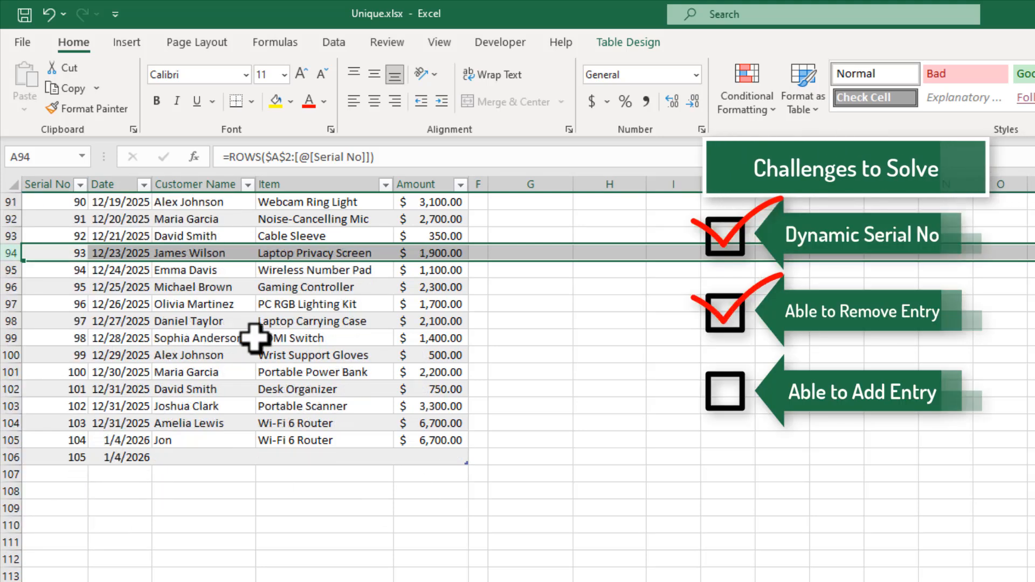
pyautogui.click(59, 458)
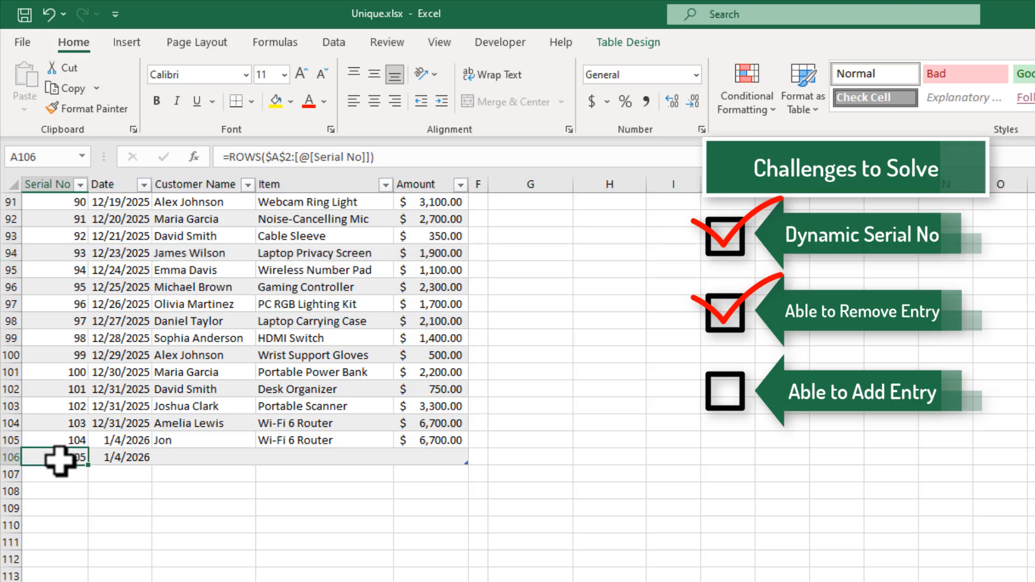
# Step: Insert a blank row at row 55 and enter today's date 1/4/2026 in B55
pyautogui.scroll(13, 59, 458)
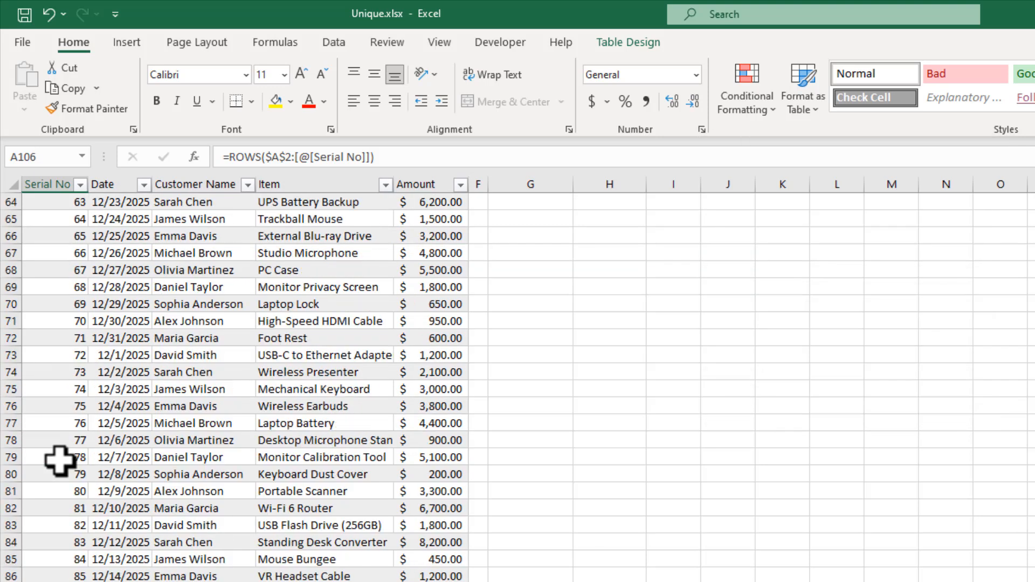
pyautogui.rightClick(3, 252)
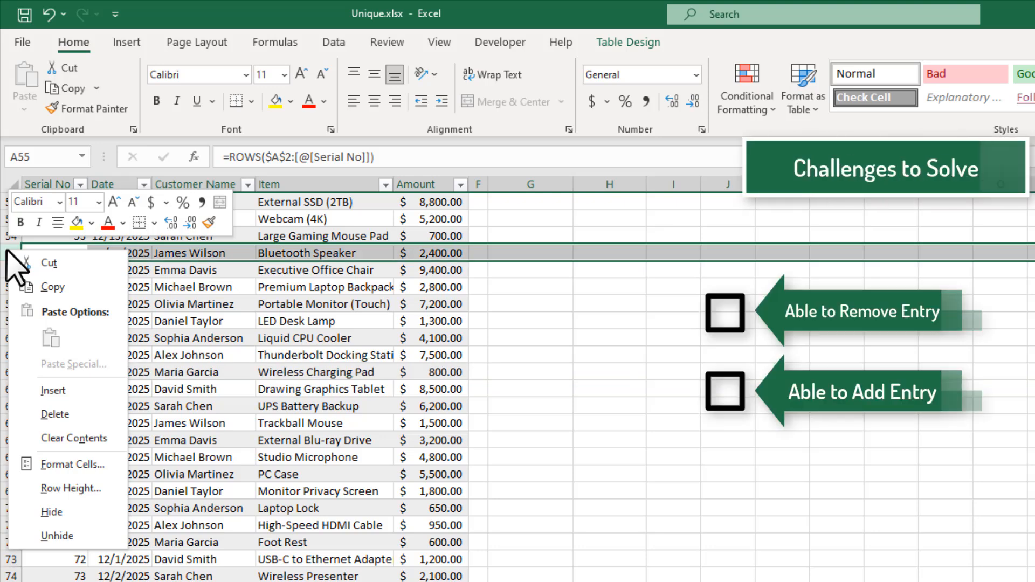
pyautogui.click(88, 388)
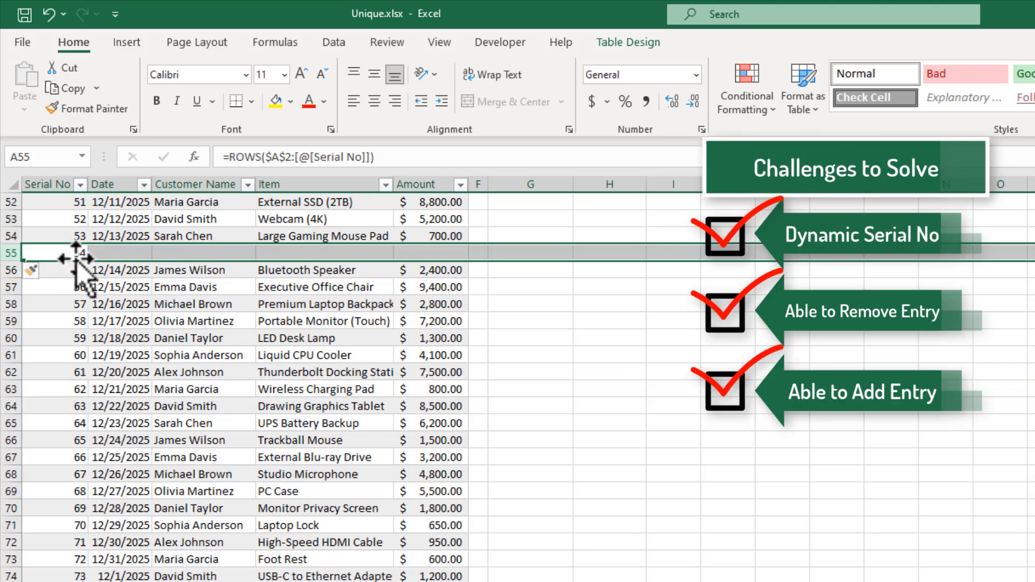
pyautogui.click(136, 253)
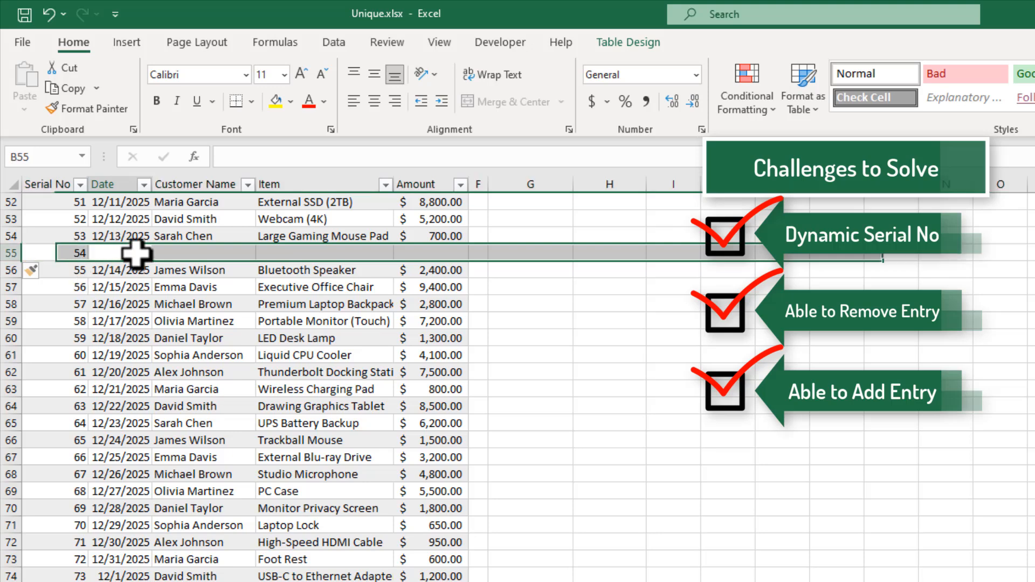
pyautogui.hotkey('ctrl', ';')
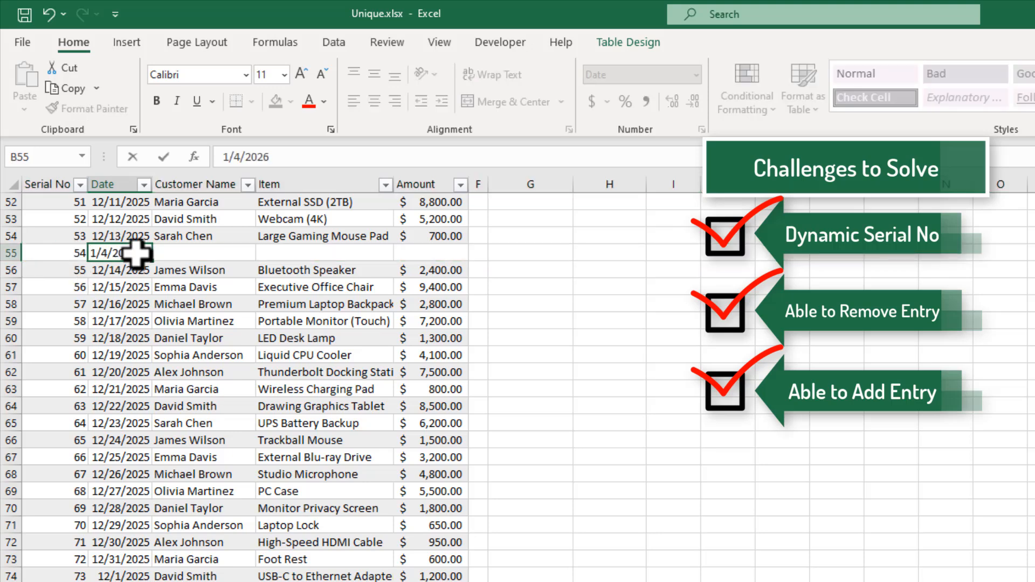
pyautogui.press('Return')
pyautogui.press('Up')
pyautogui.press('Right')
pyautogui.press('Up')
pyautogui.hotkey('shift', 'Right')
pyautogui.hotkey('shift', 'Right')
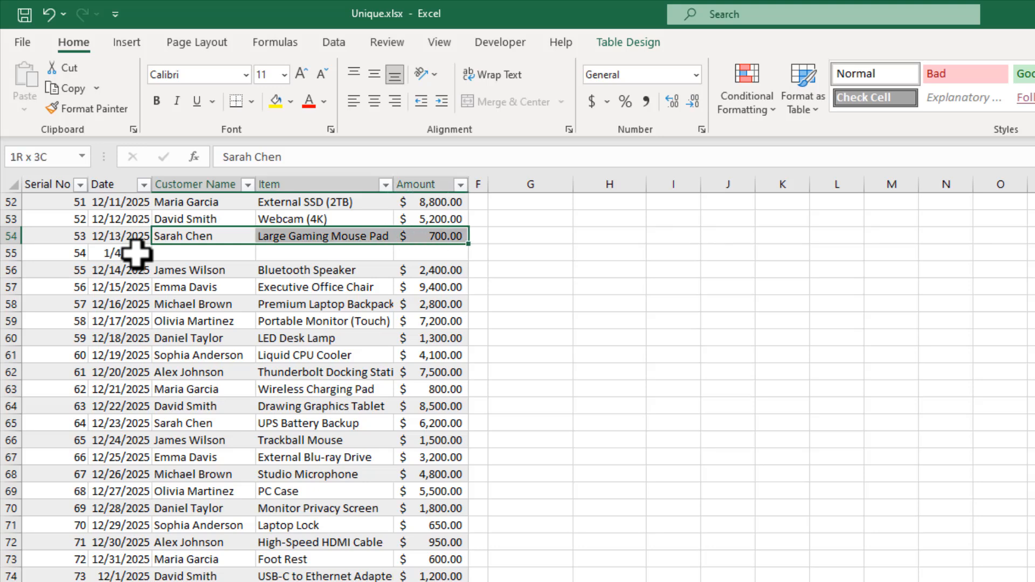
pyautogui.hotkey('ctrl', 'c')
pyautogui.press('Down')
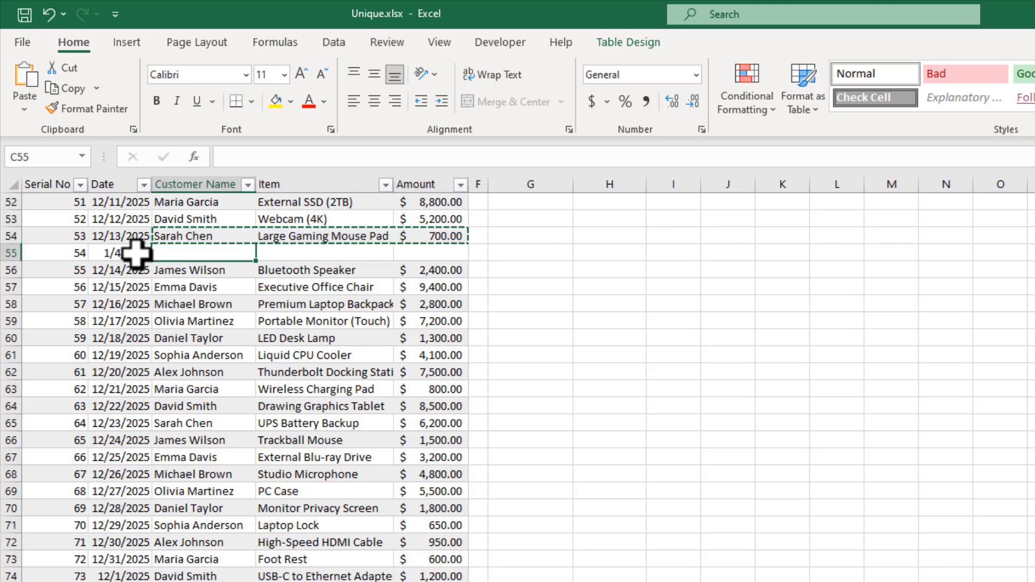
pyautogui.hotkey('ctrl', 'v')
pyautogui.click(108, 373)
pyautogui.scroll(-2, 145, 394)
pyautogui.scroll(-9, 145, 393)
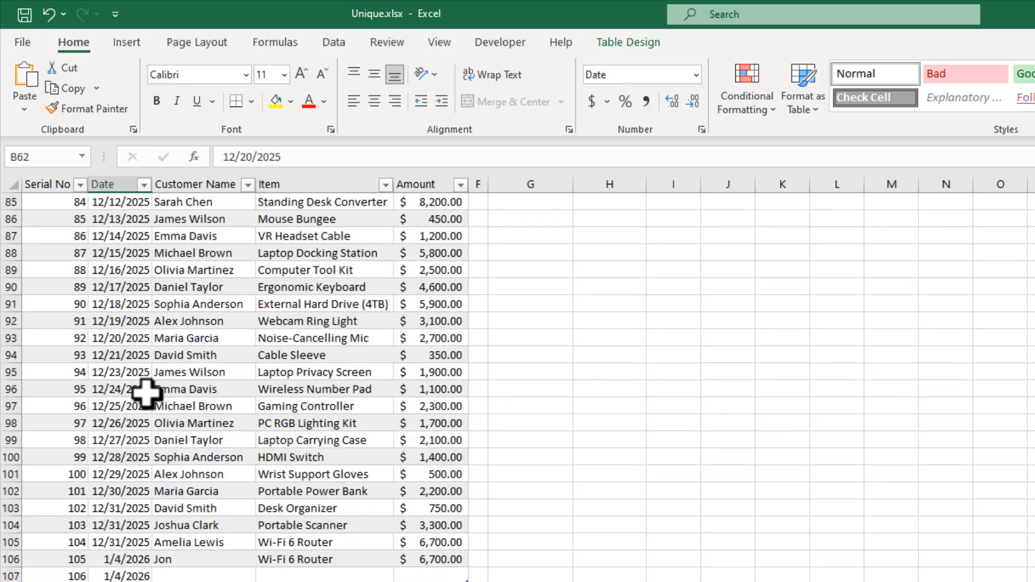
pyautogui.scroll(4, 145, 393)
pyautogui.scroll(-1, 146, 401)
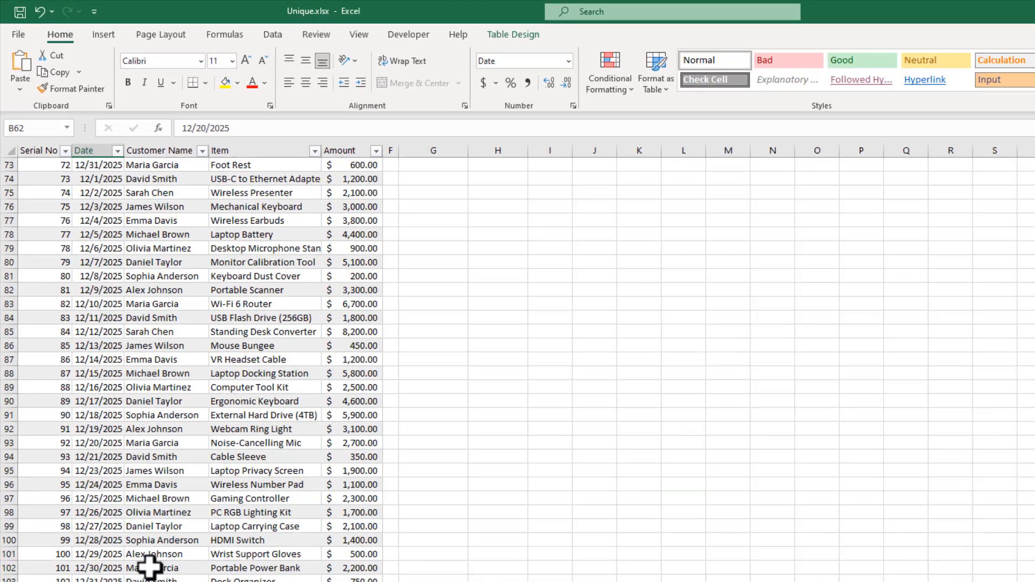
pyautogui.scroll(20, 119, 437)
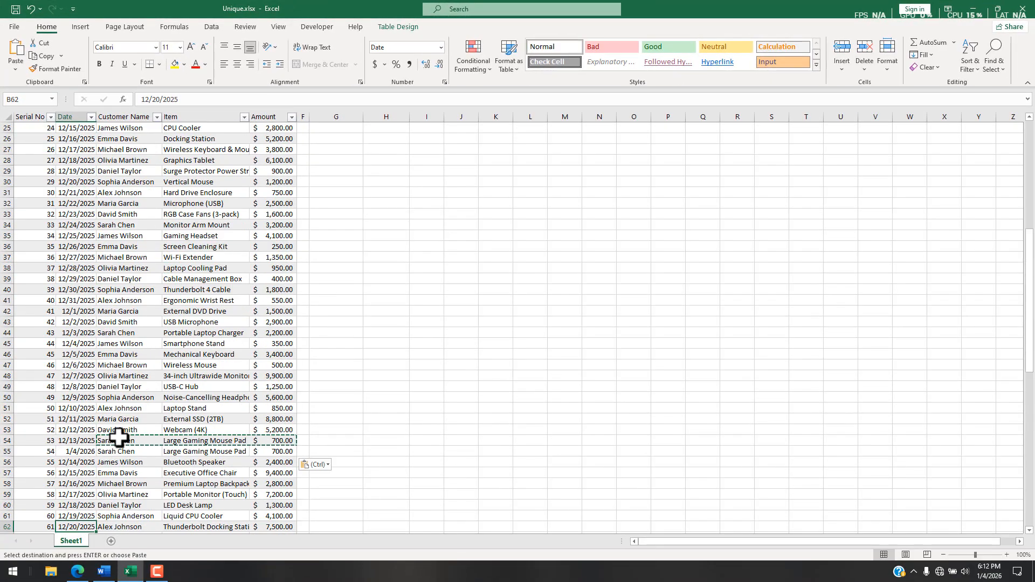
pyautogui.scroll(3, 119, 437)
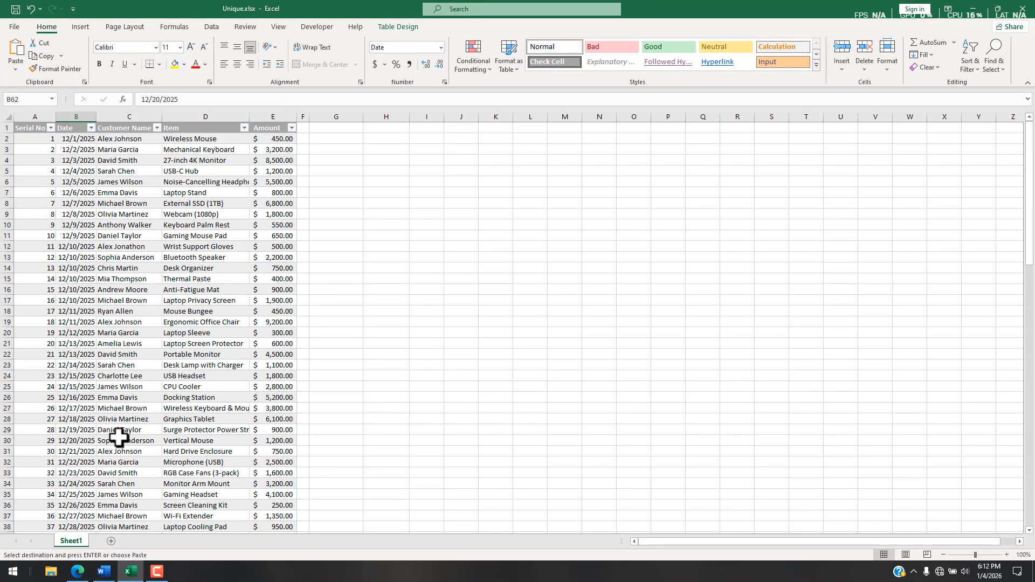
pyautogui.click(48, 164)
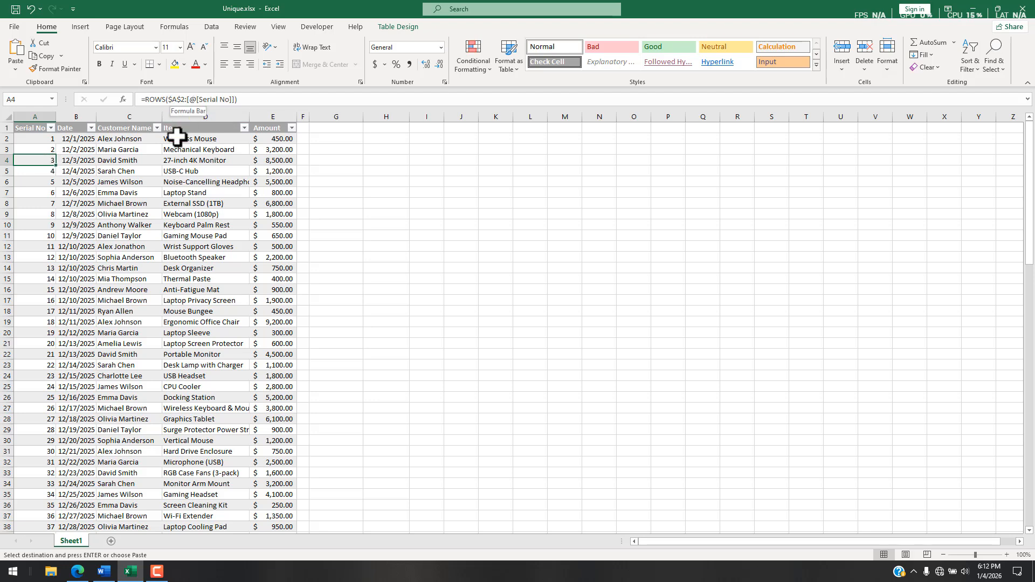